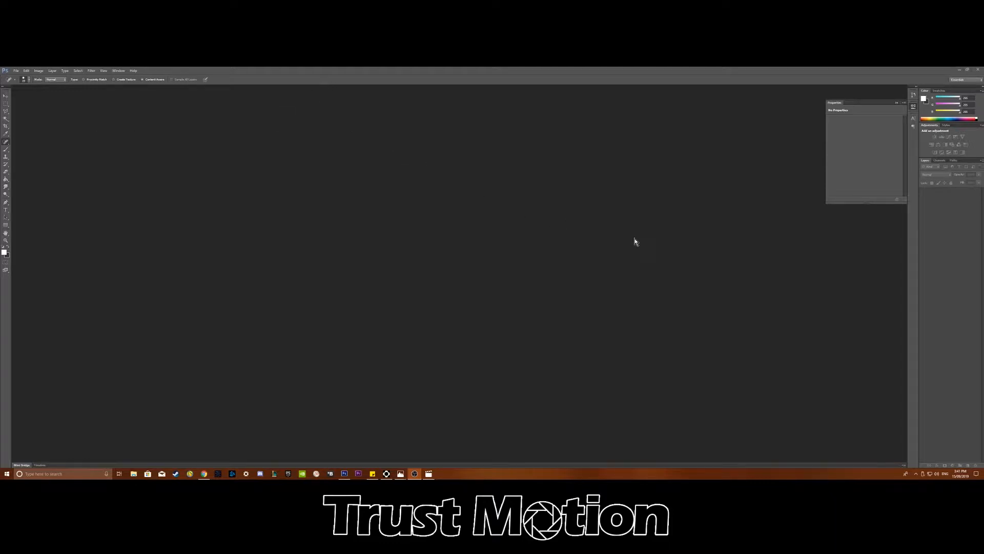
Open the photo wallapalooza (58).jpg from the JPEG folder.
click(16, 70)
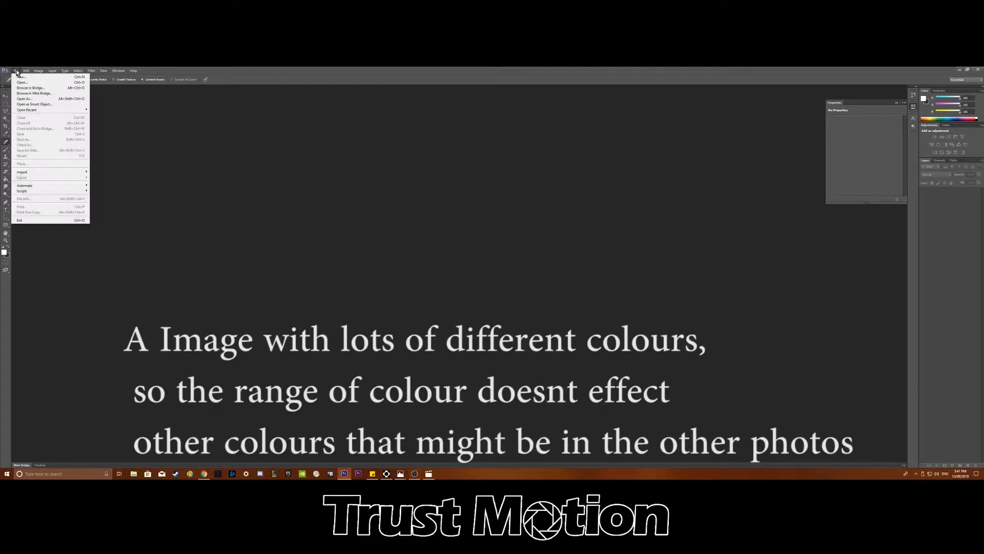
click(22, 82)
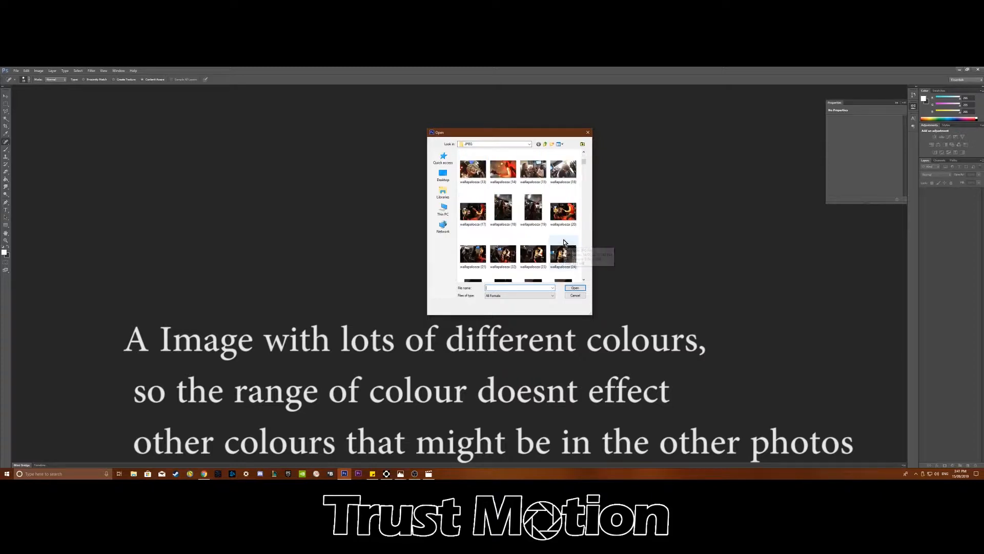
scroll(563, 249, down, 7)
scroll(564, 242, down, 3)
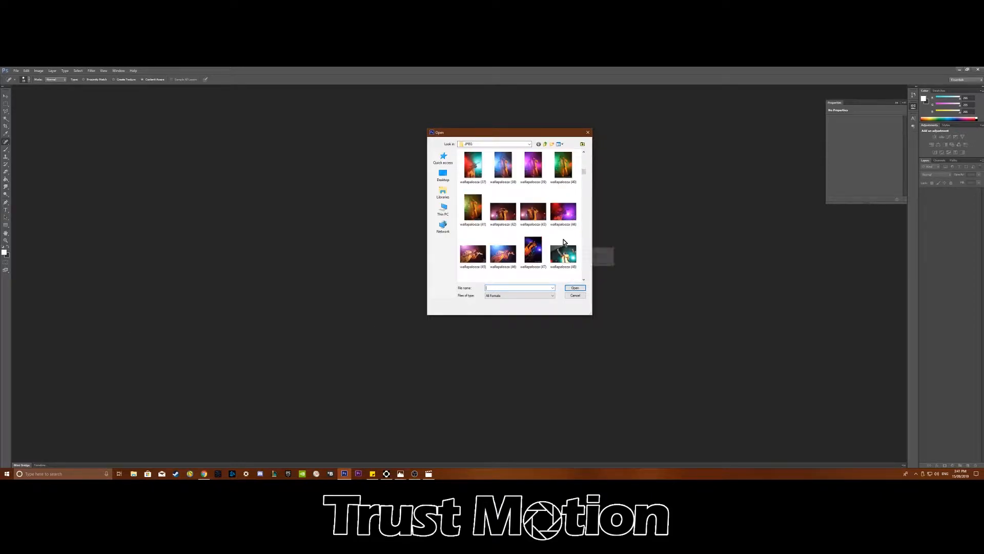
scroll(566, 233, down, 2)
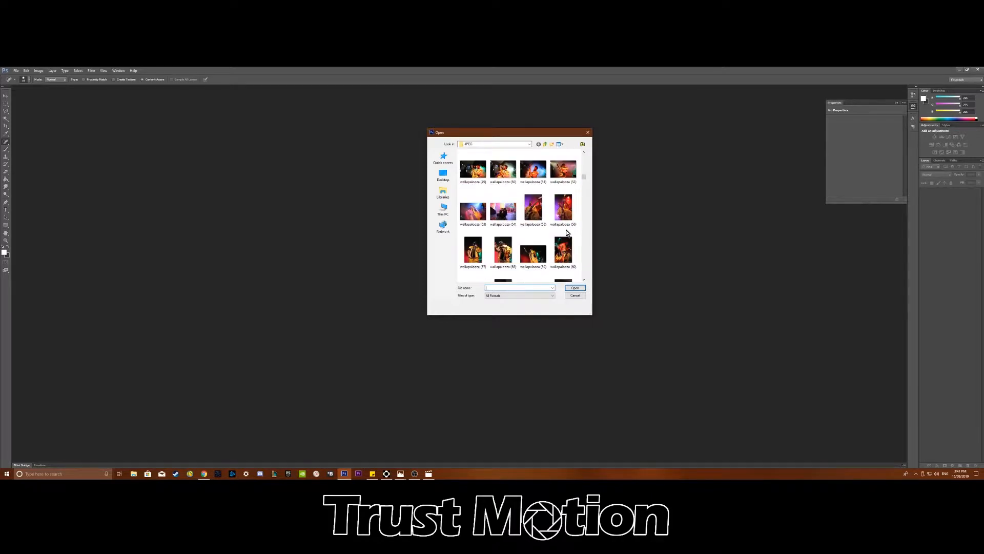
double_click(503, 250)
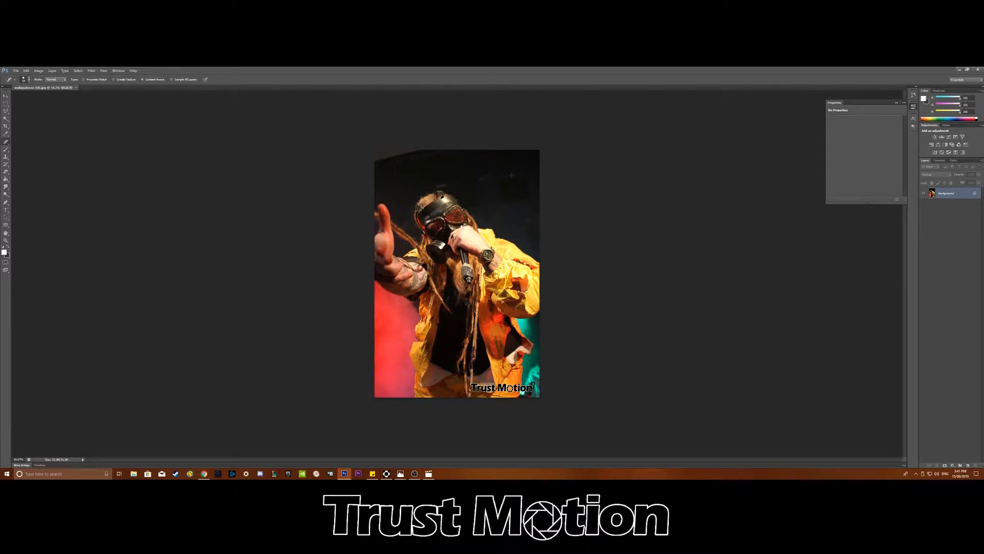
Show the Actions panel and start recording a new action named Colour Editing in the Default Actions set.
click(118, 71)
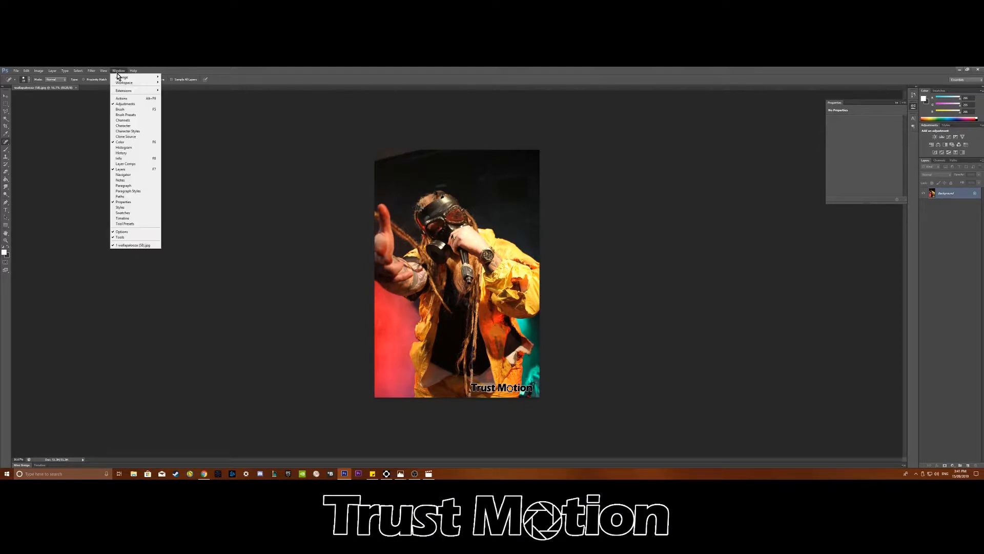
click(122, 98)
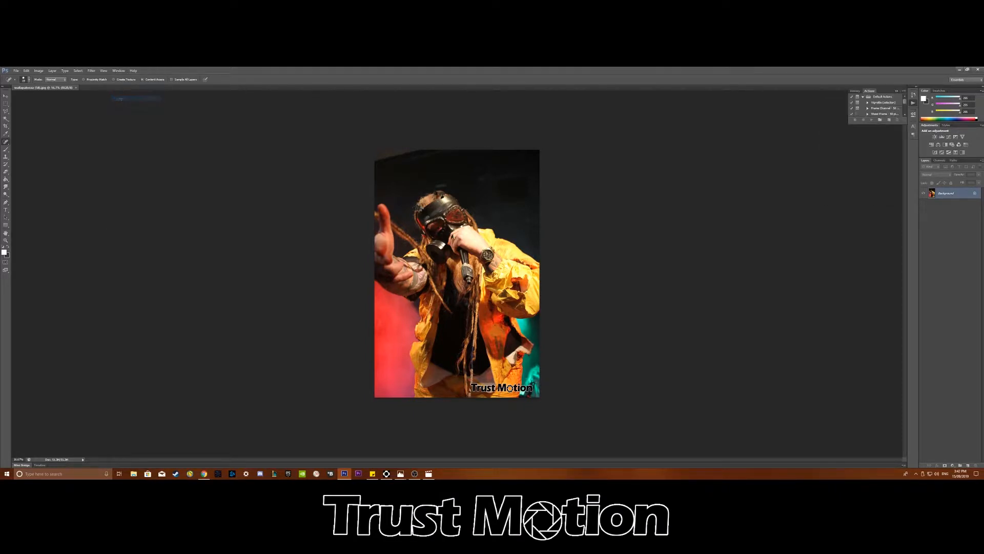
click(889, 120)
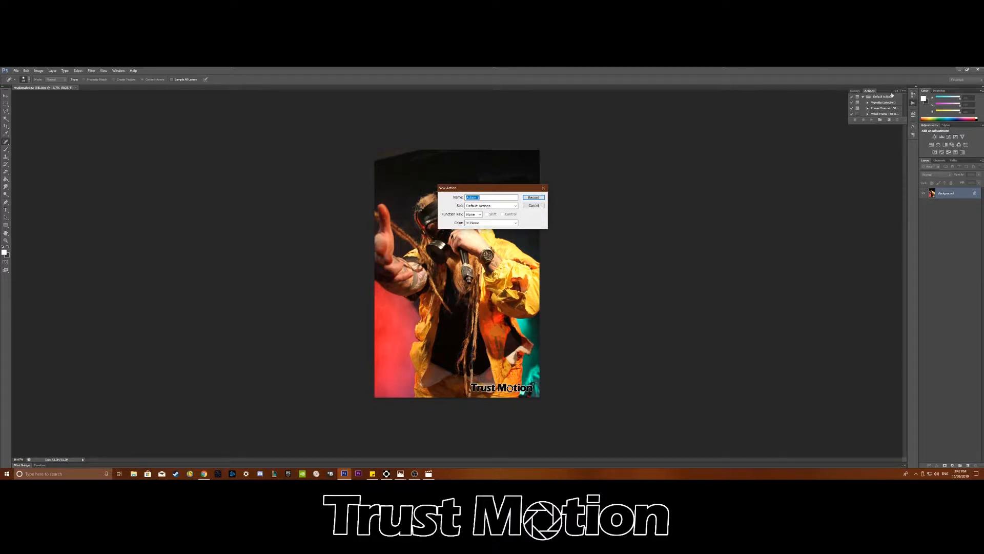
click(121, 73)
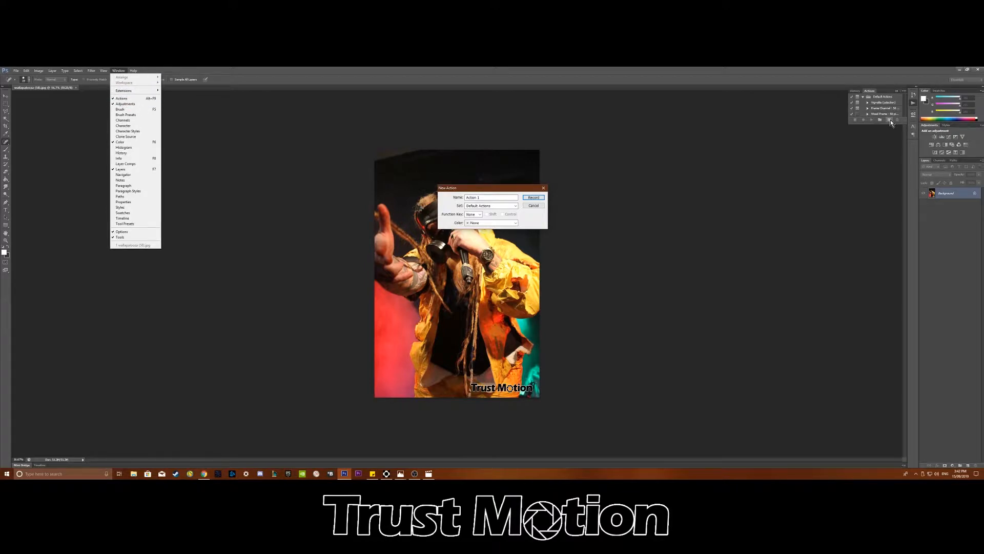
click(492, 196)
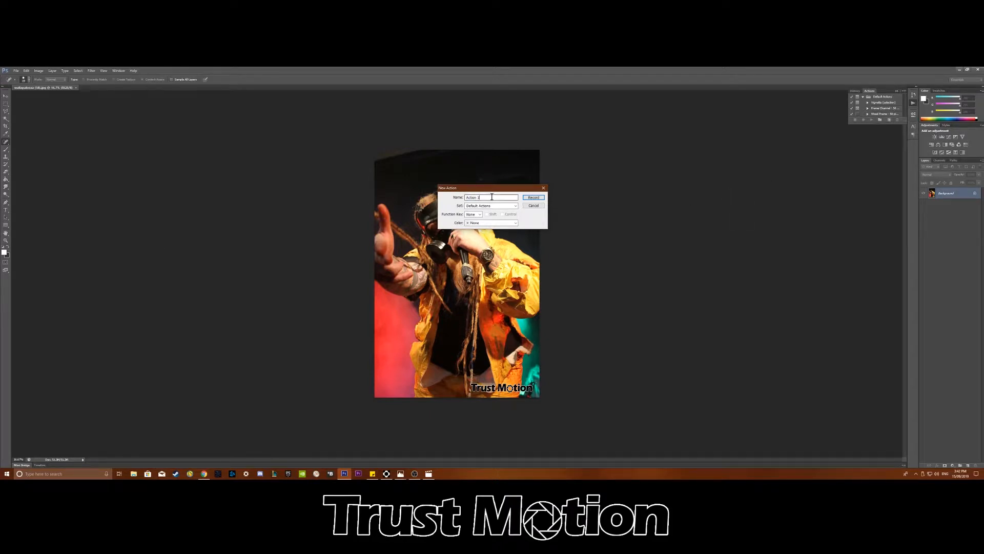
key(BackSpace)
key(BackSpace)
key(BackSpace)
key(BackSpace)
key(BackSpace)
key(BackSpace)
key(BackSpace)
click(534, 198)
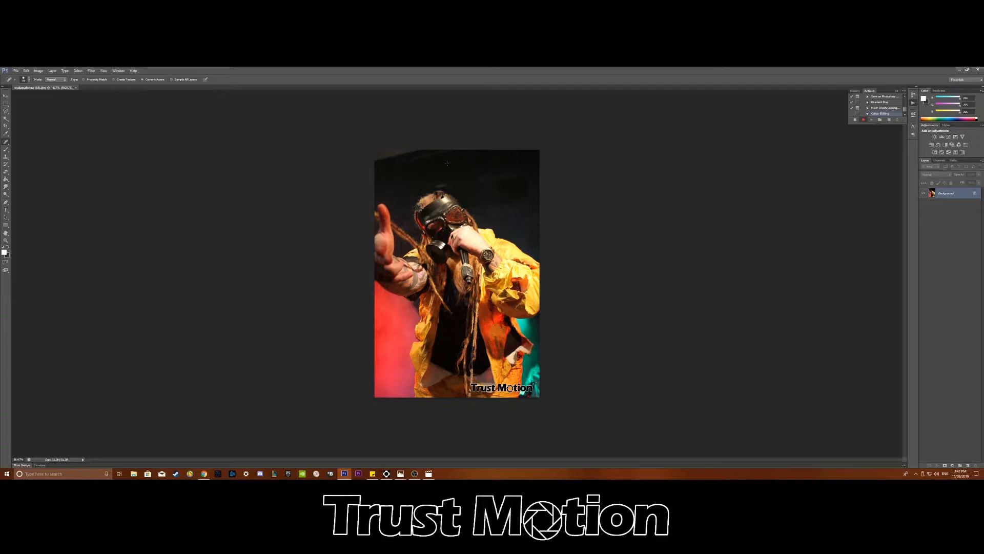
Add a Brightness/Contrast adjustment layer, lowering the brightness slightly and raising the contrast slightly.
click(935, 136)
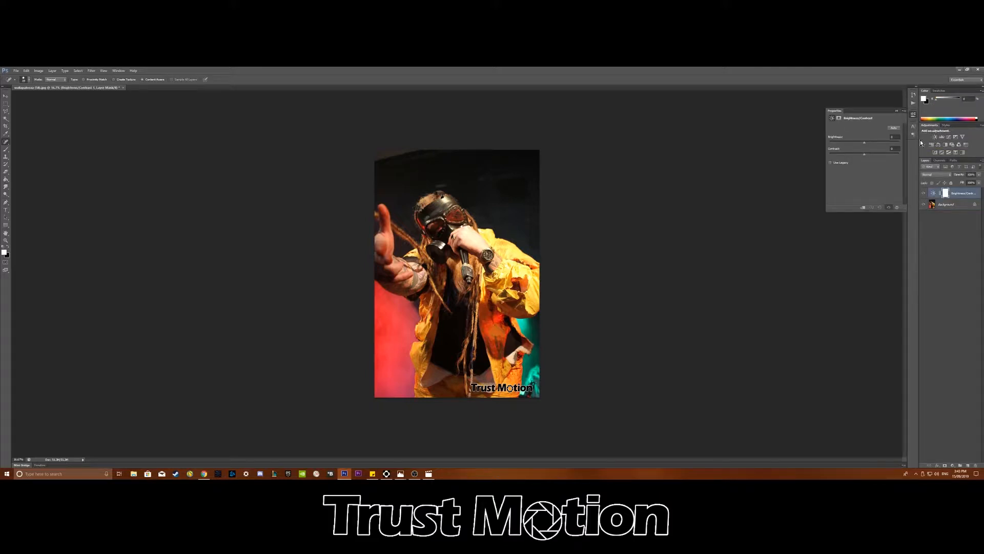
drag(864, 142, 858, 146)
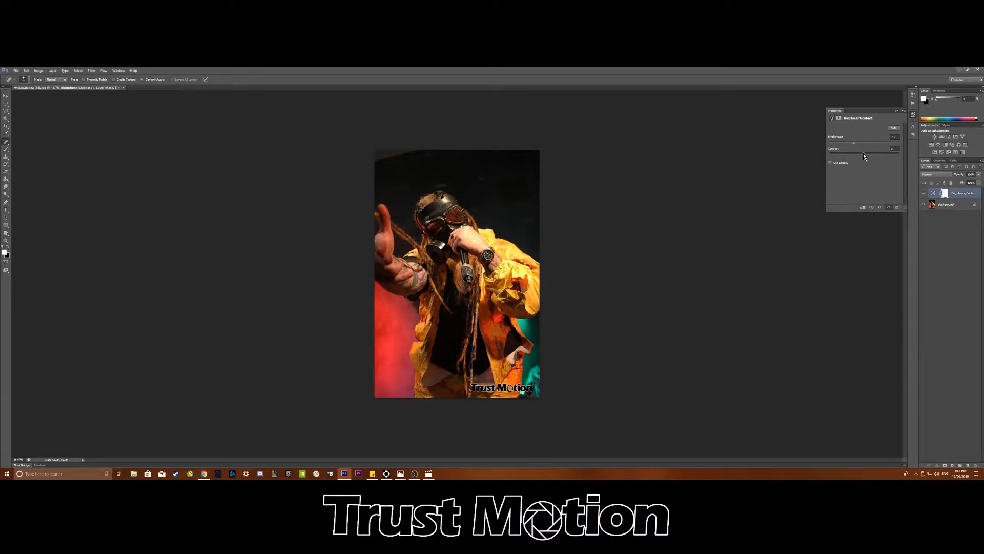
mouse_move(874, 157)
mouse_down()
mouse_move(882, 155)
mouse_move(865, 161)
mouse_up()
mouse_move(869, 159)
mouse_down()
mouse_move(838, 158)
mouse_move(873, 162)
mouse_up()
drag(856, 143, 857, 144)
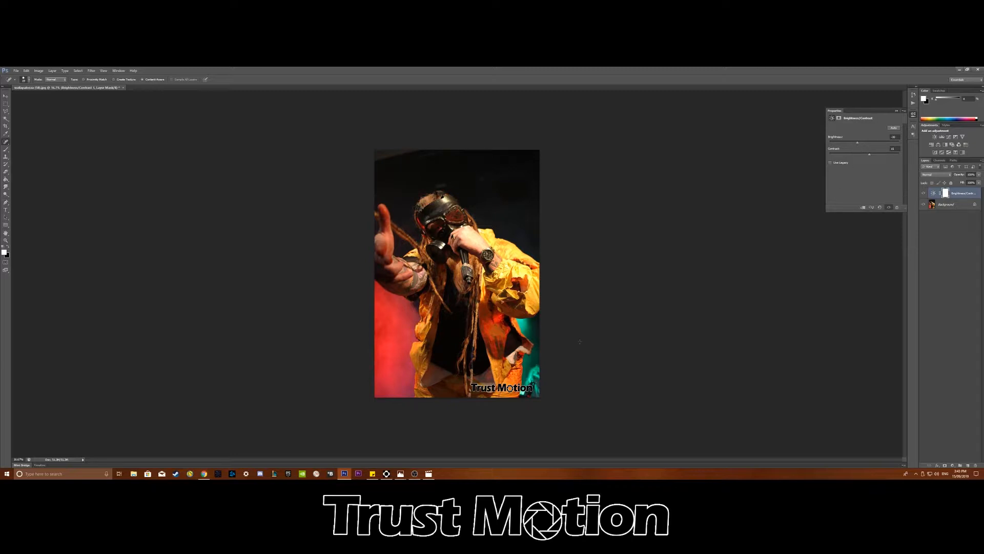
Add a Levels adjustment layer and try its Darker, Increase Contrast 1, Increase Contrast 2 and Increase Contrast 3 presets.
click(943, 137)
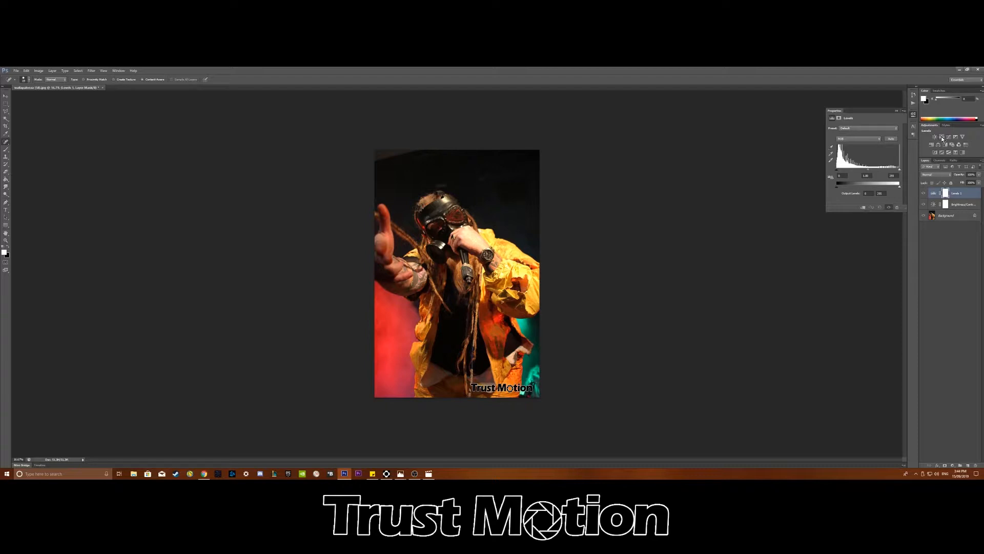
click(860, 129)
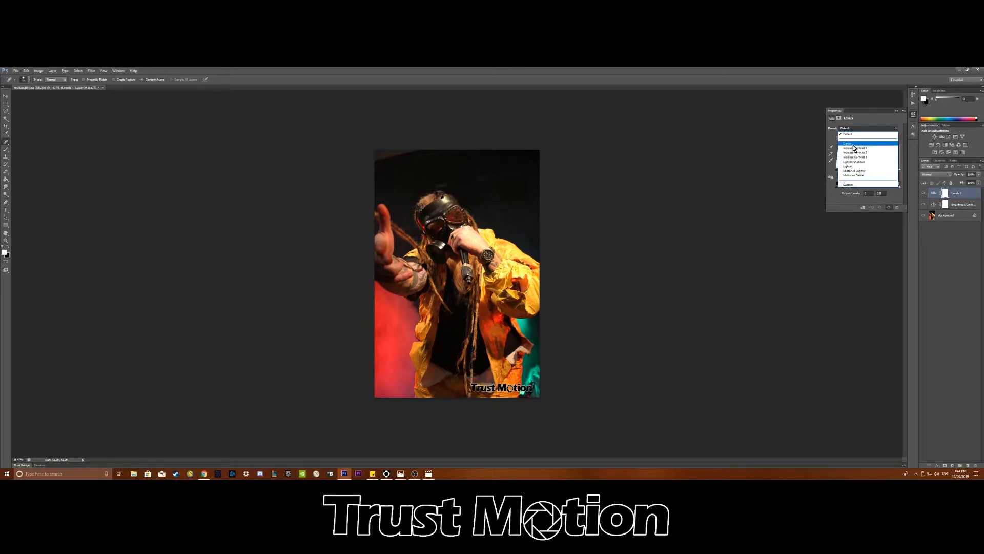
click(848, 143)
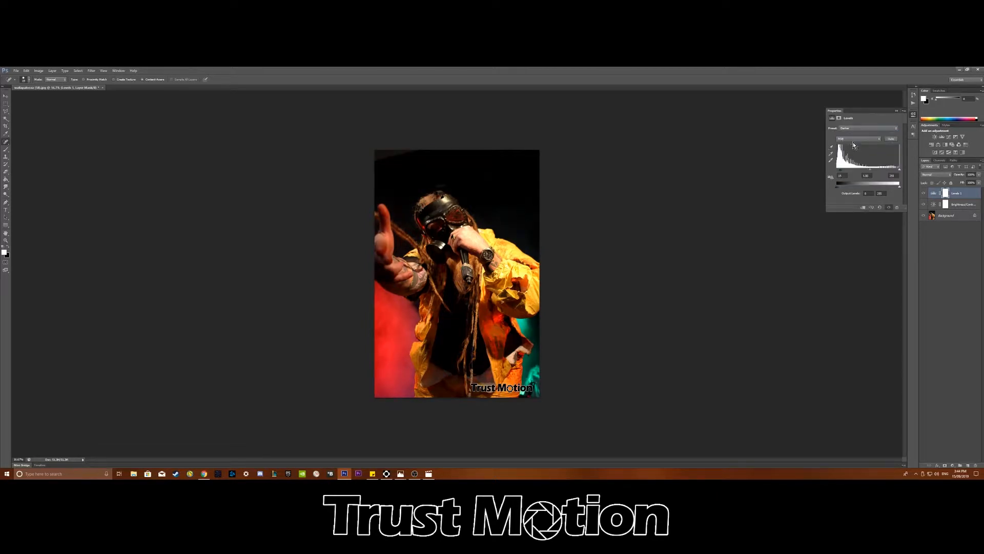
click(854, 128)
click(856, 148)
click(871, 129)
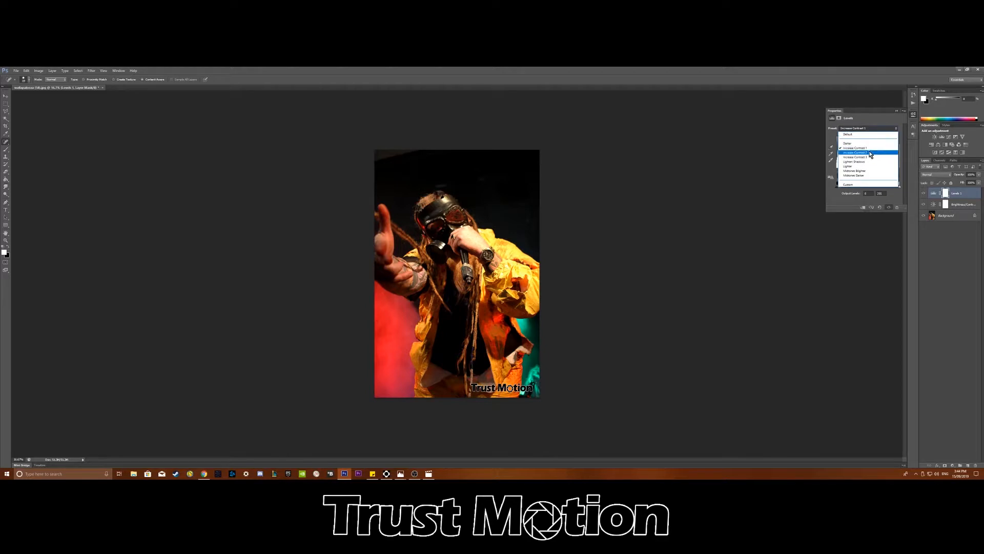
click(866, 154)
click(863, 132)
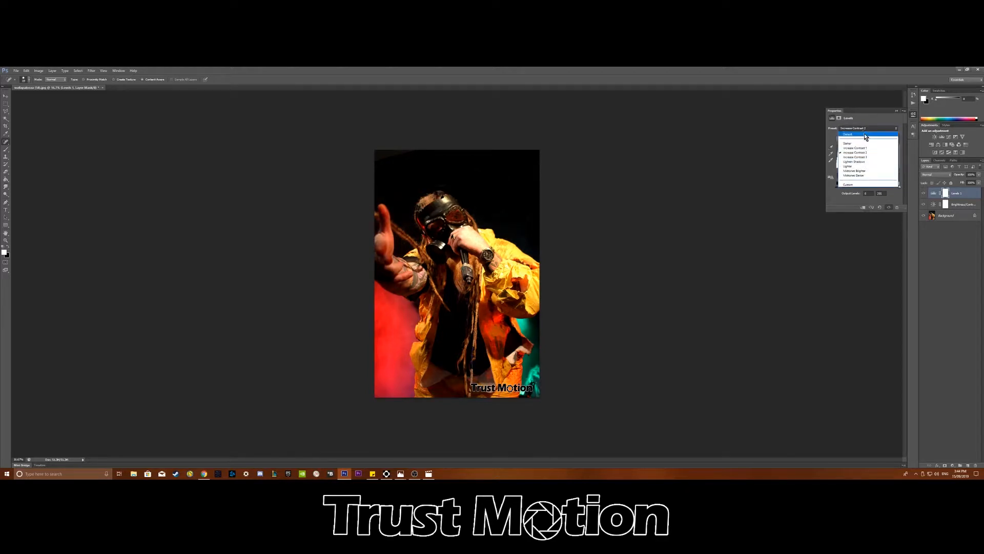
click(859, 158)
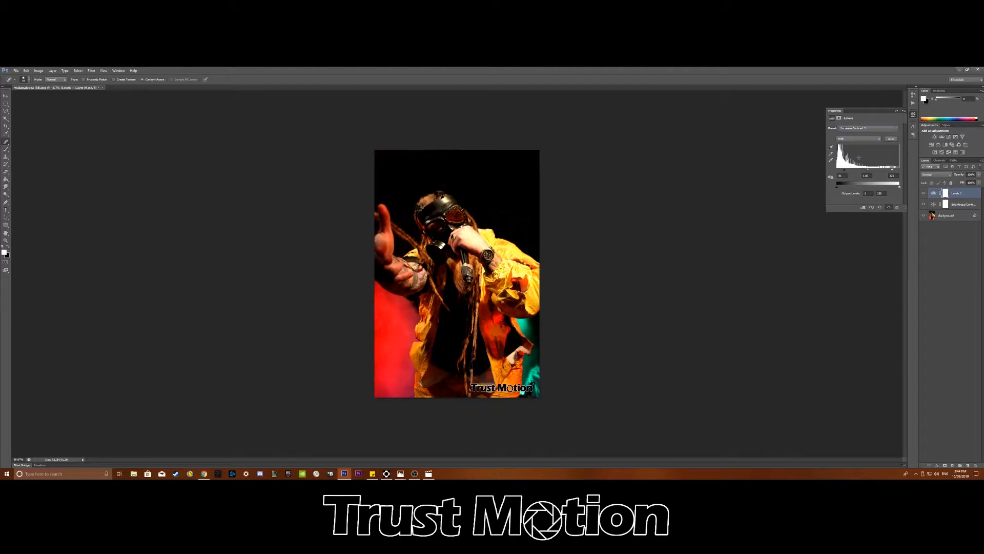
Compare the other Levels presets on the photo and settle on Increase Contrast 1.
key(Down)
key(Down)
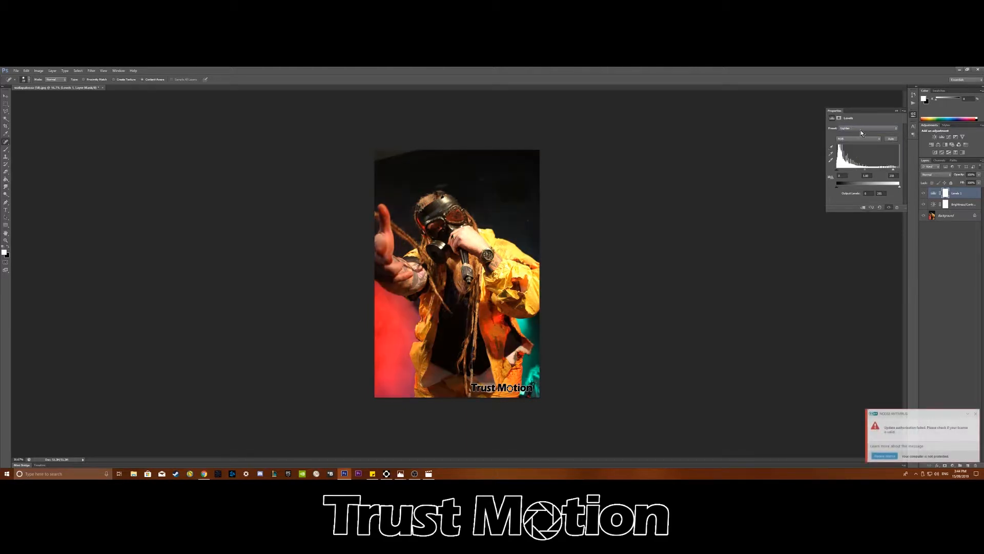
key(Down)
key(Down)
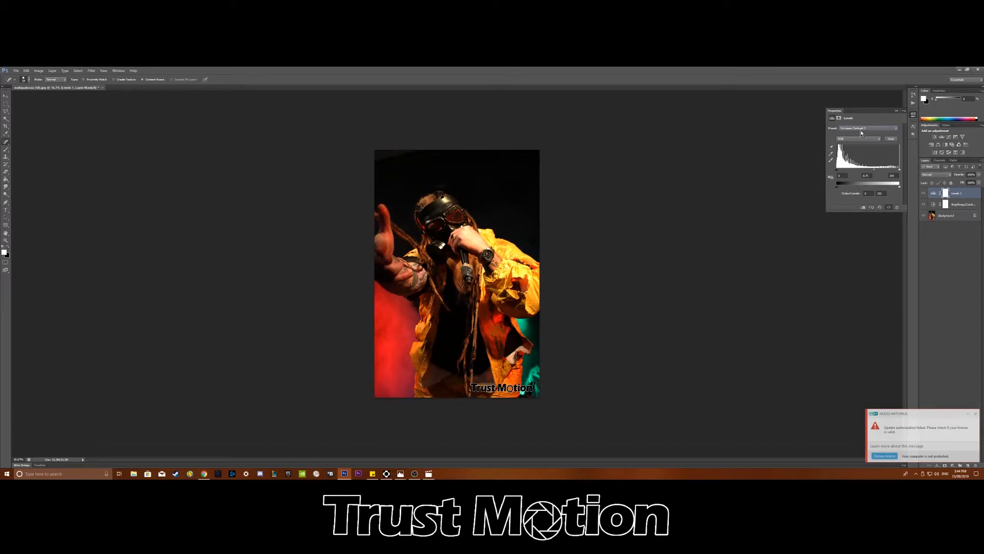
scroll(861, 131, up, 1)
scroll(861, 132, down, 1)
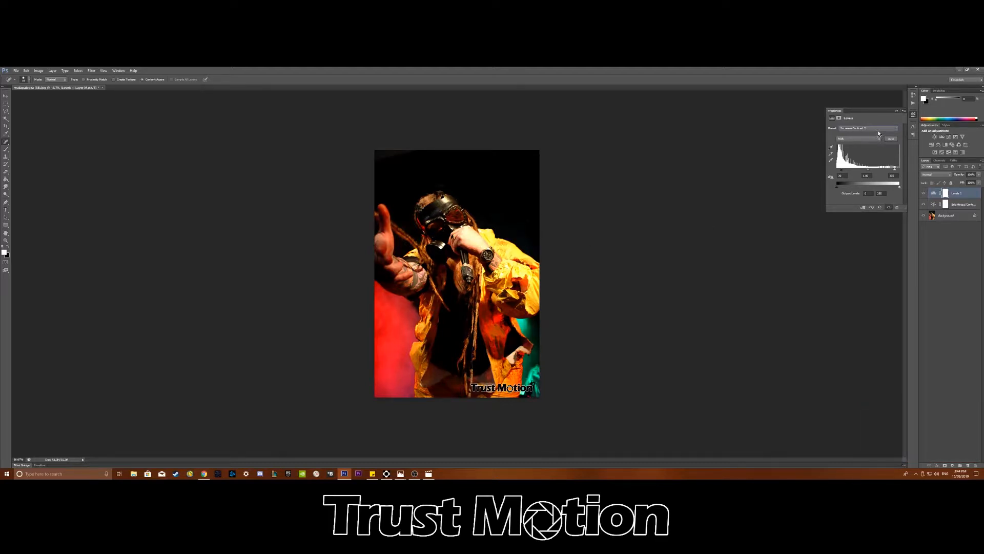
scroll(877, 133, up, 2)
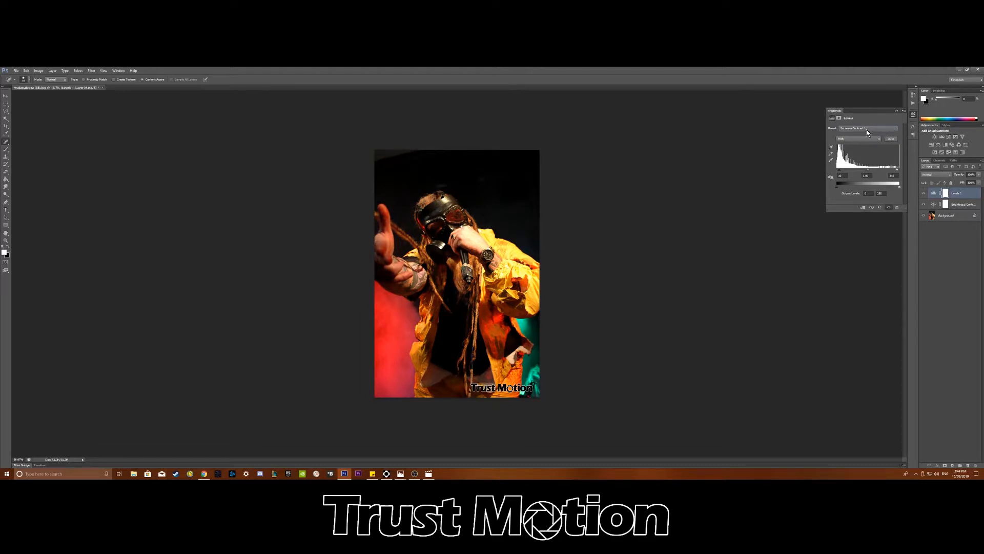
scroll(866, 130, up, 1)
scroll(867, 133, down, 1)
Add a Curves adjustment layer and try its presets from Color Negative (RGB) through Strong Contrast (RGB).
click(951, 137)
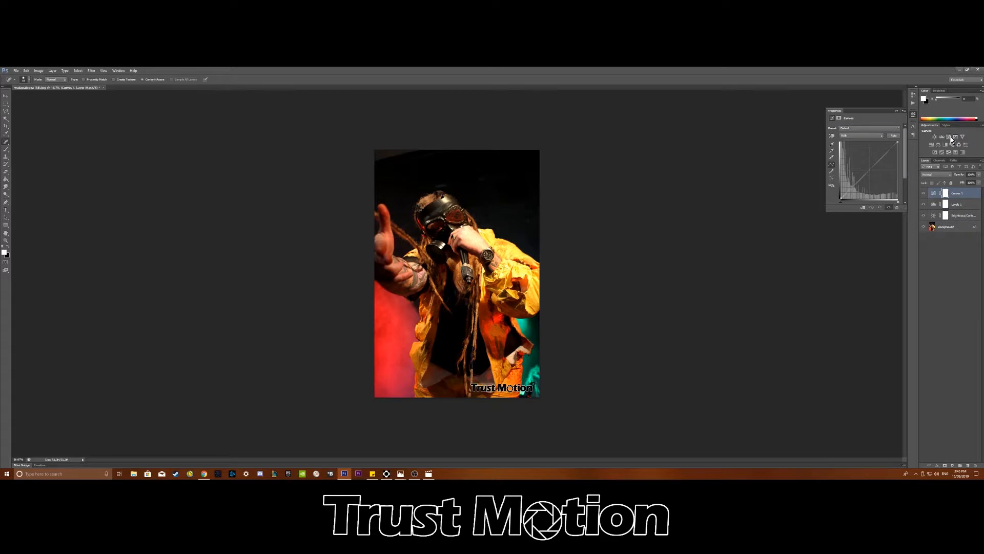
click(857, 129)
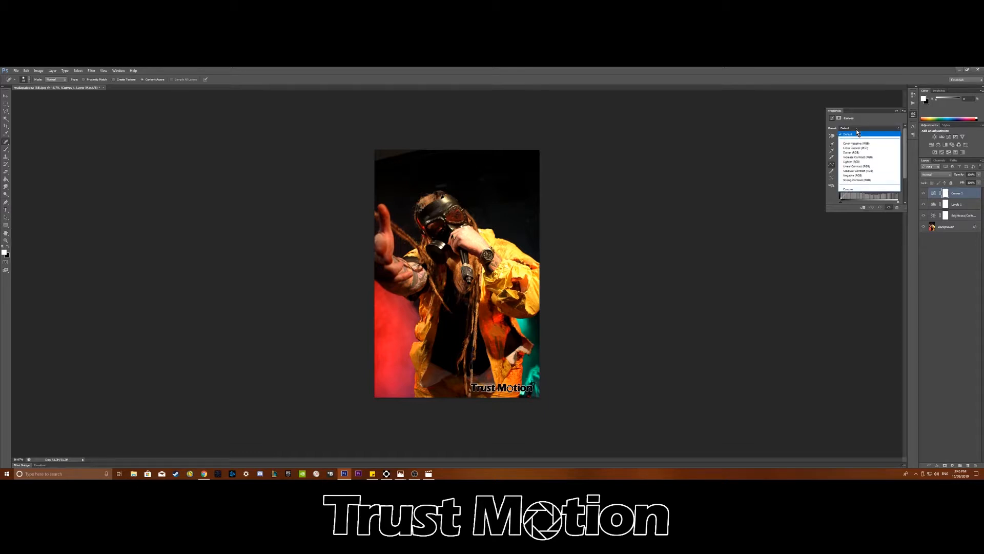
click(857, 132)
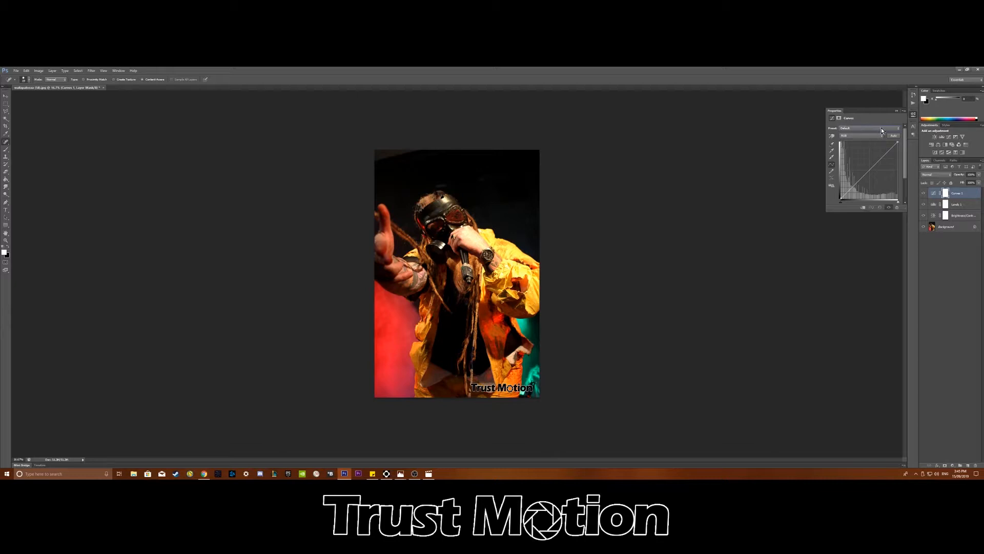
click(881, 128)
click(866, 143)
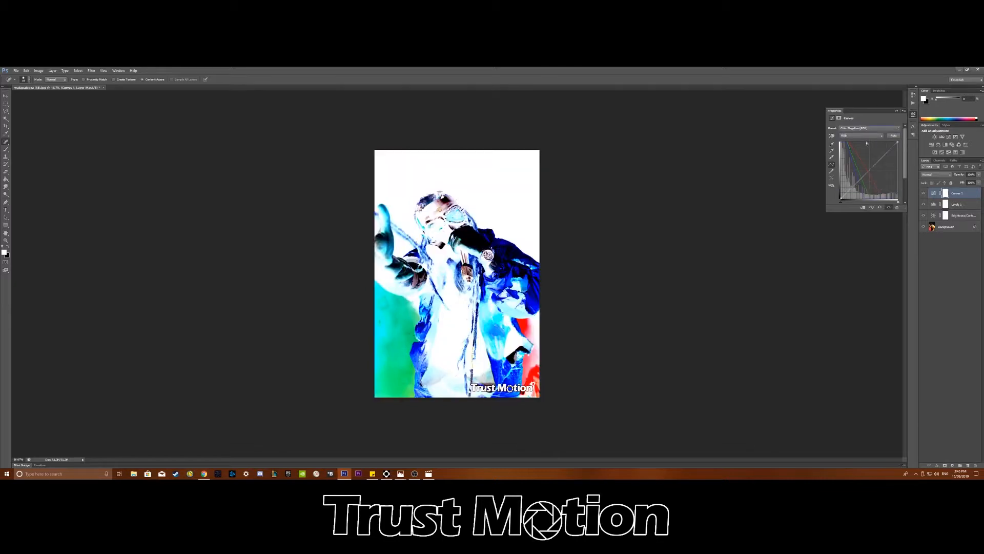
scroll(864, 129, down, 7)
scroll(864, 129, down, 1)
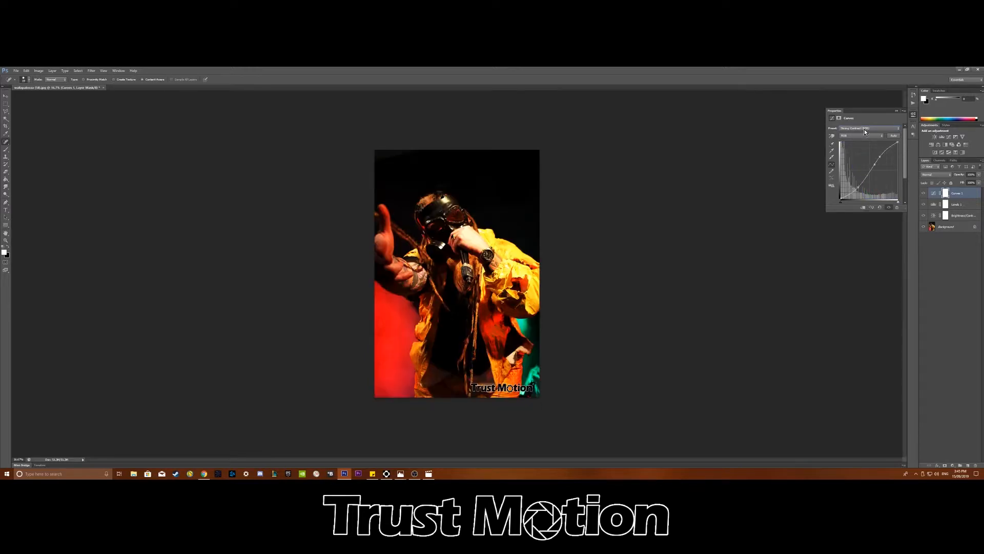
Go back through the Curves presets, comparing their effect on the photo, and set Linear Contrast (RGB).
scroll(864, 129, up, 3)
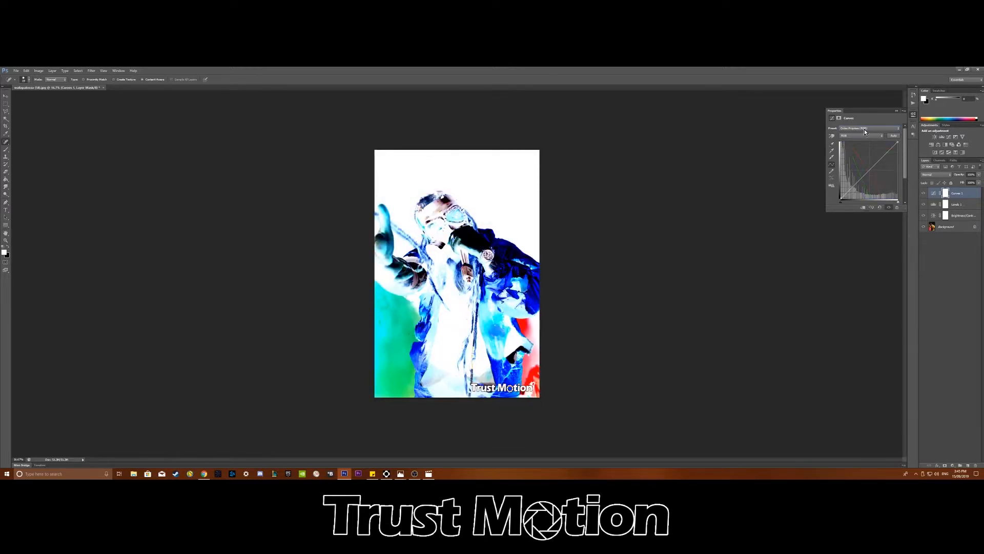
scroll(864, 129, up, 5)
scroll(864, 129, down, 1)
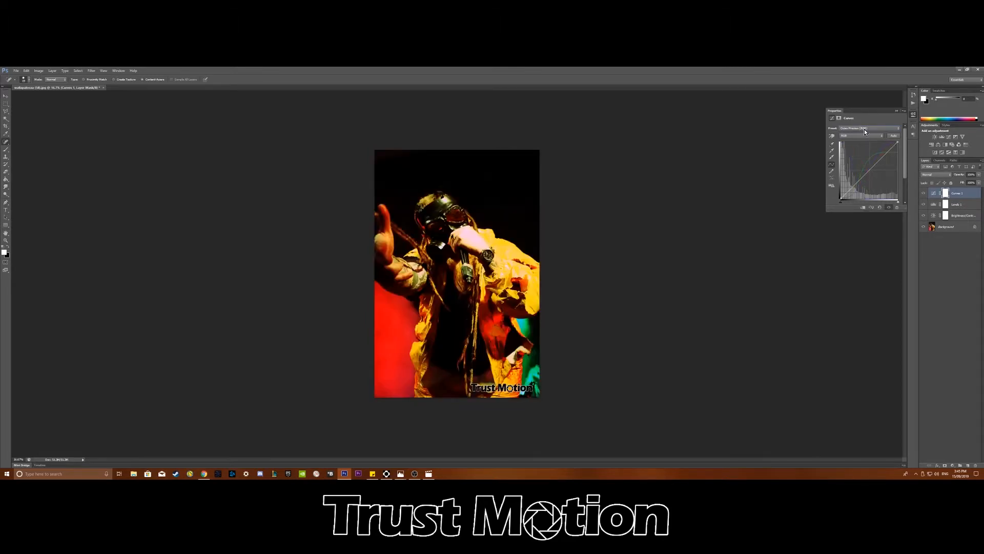
scroll(864, 129, down, 1)
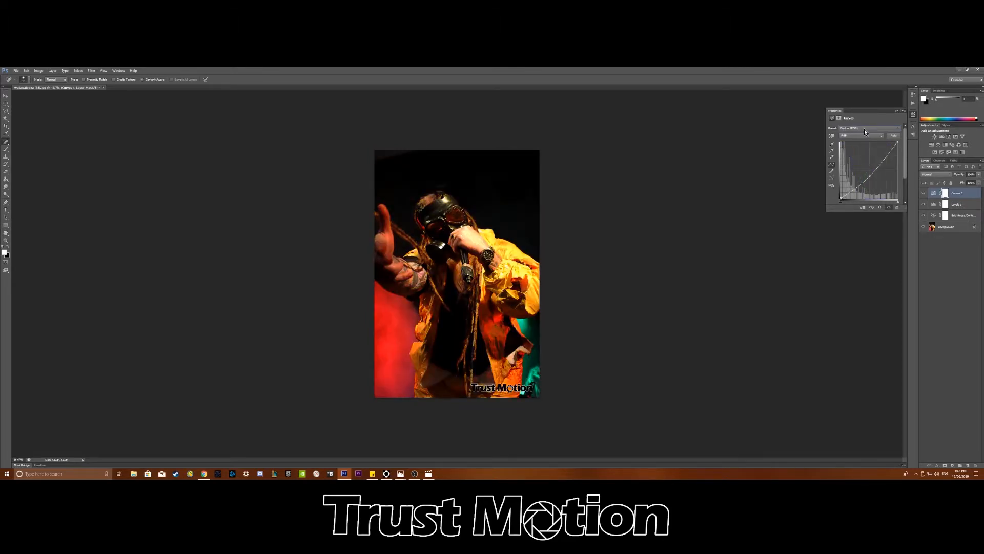
scroll(864, 129, down, 1)
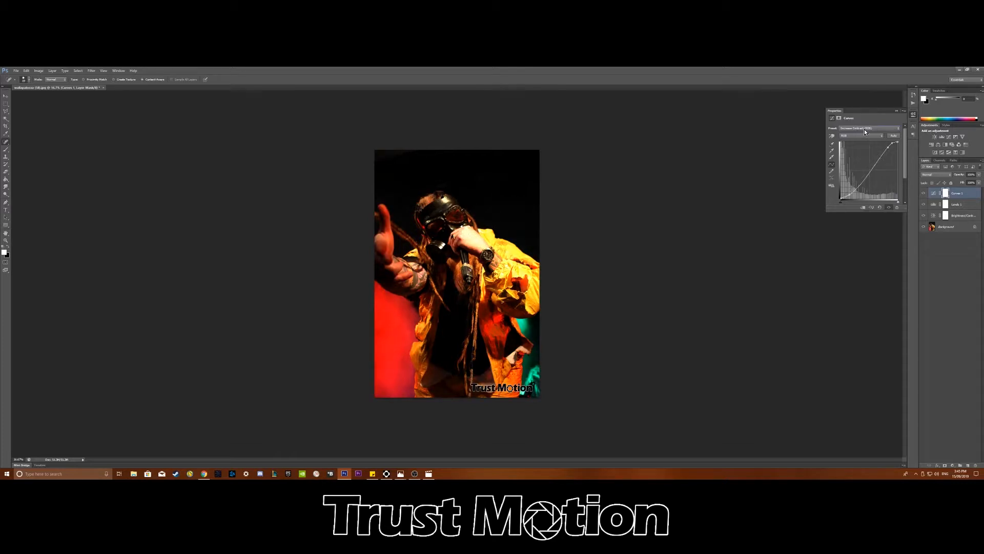
scroll(865, 129, down, 1)
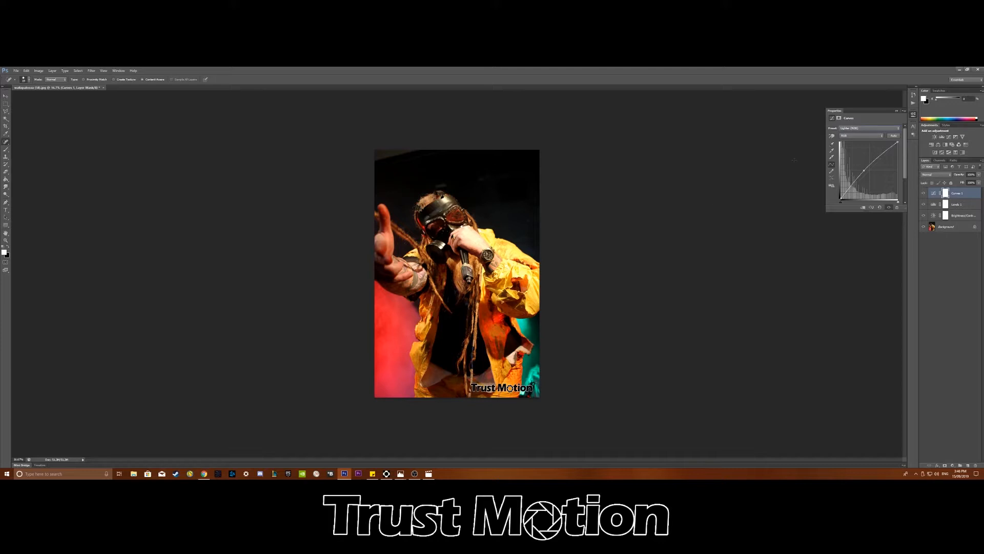
scroll(858, 132, down, 1)
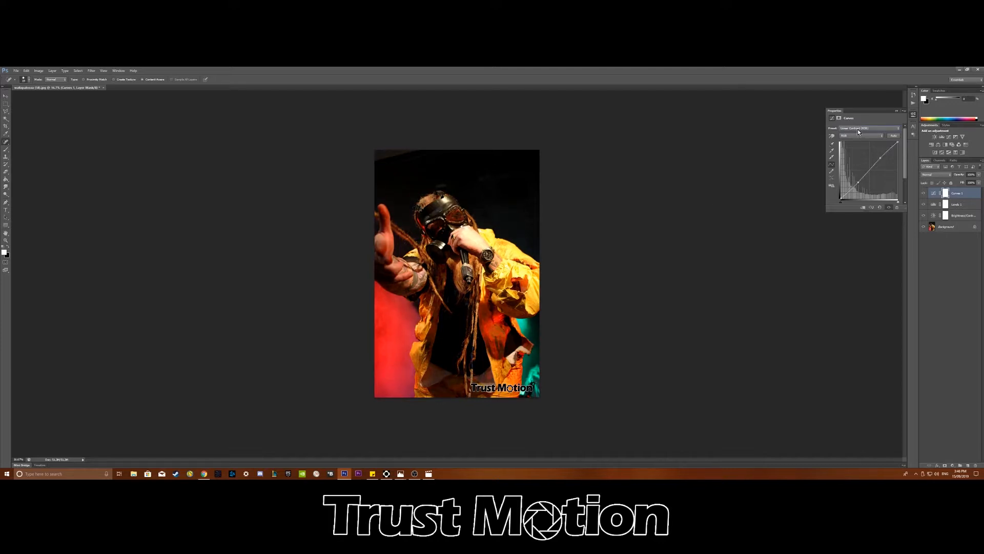
Try the Medium Contrast (RGB) Curves preset, move back to a lighter preset, and stop recording the action.
scroll(858, 132, down, 1)
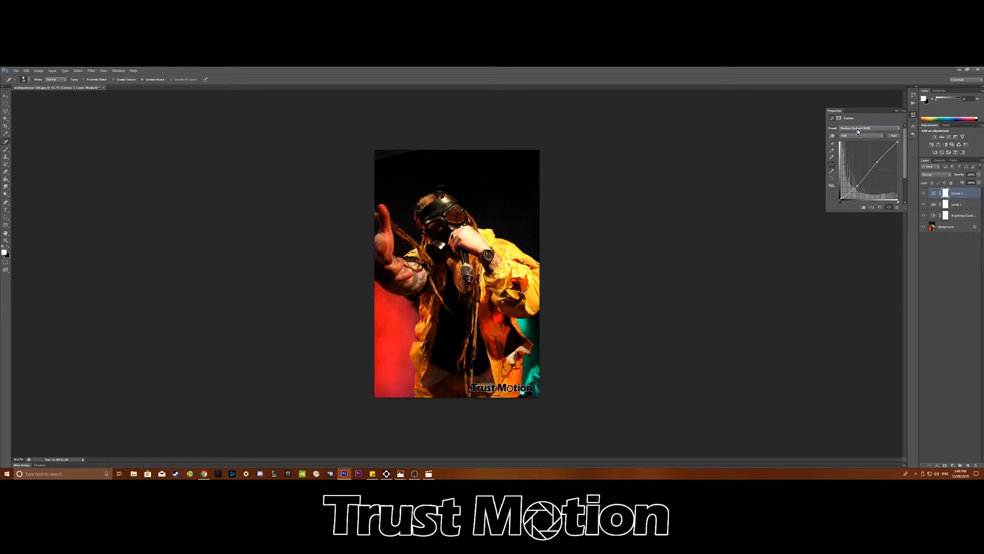
scroll(857, 128, up, 2)
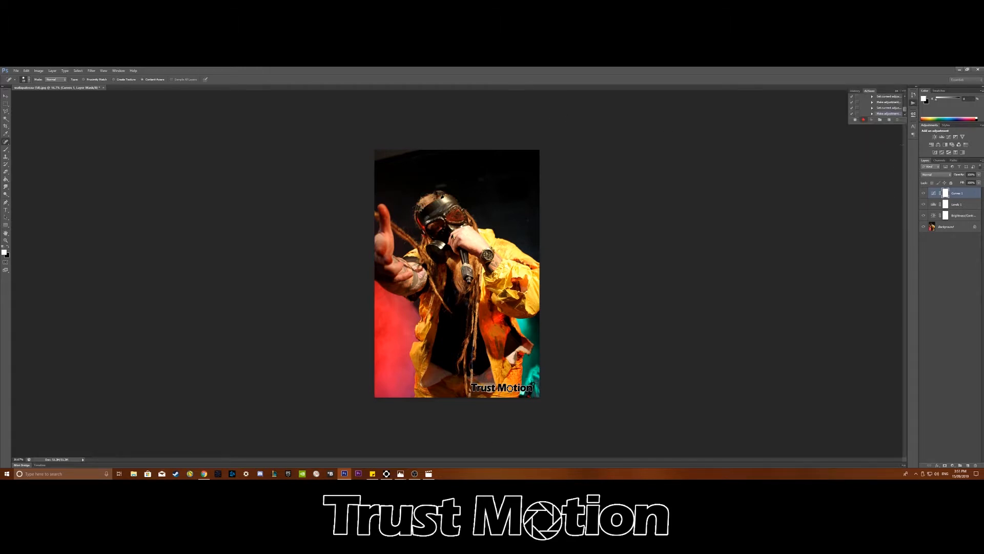
click(855, 120)
Open the Image Processor script and choose the JPEG folder under Concert Photos, Day 1 as the source folder.
click(17, 70)
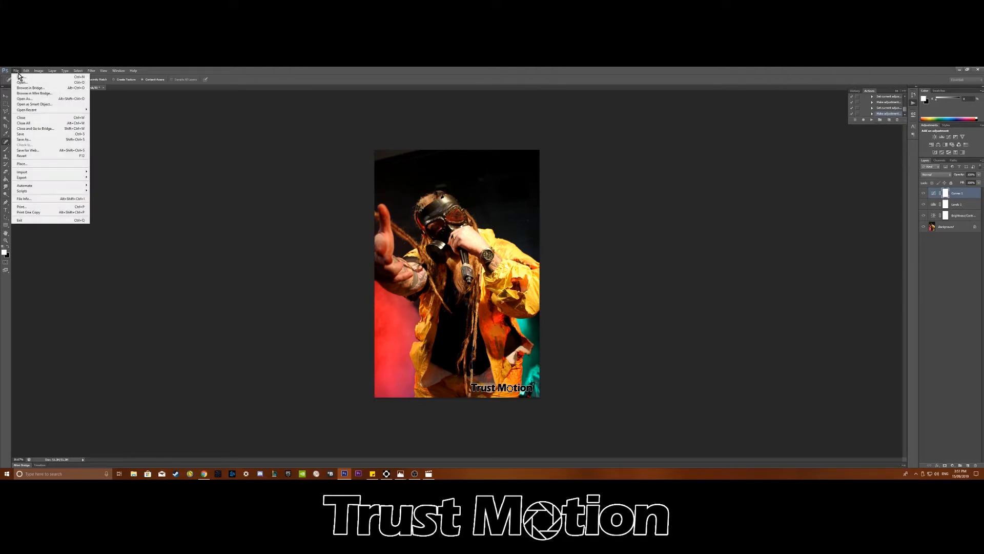
mouse_move(34, 192)
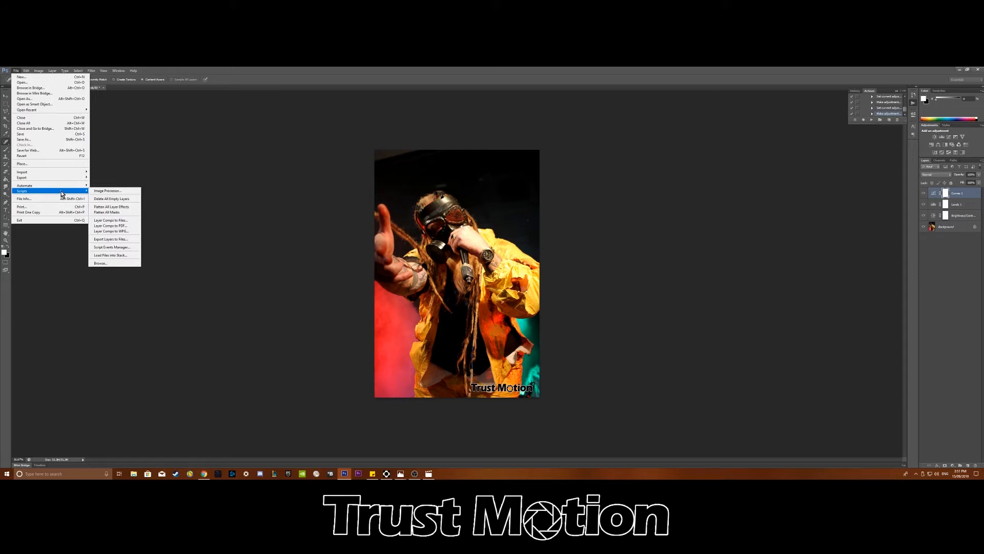
mouse_move(46, 176)
click(102, 192)
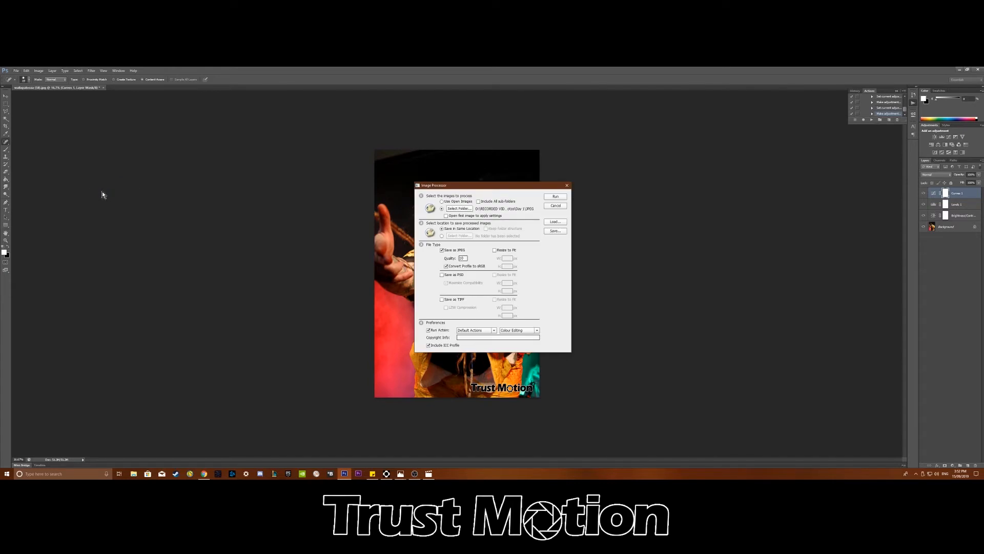
click(470, 209)
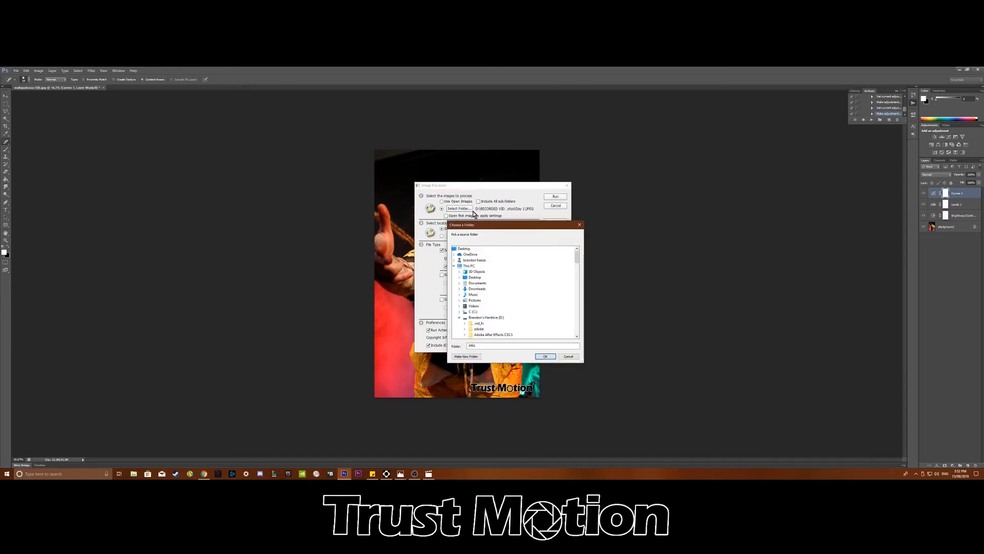
scroll(534, 322, down, 10)
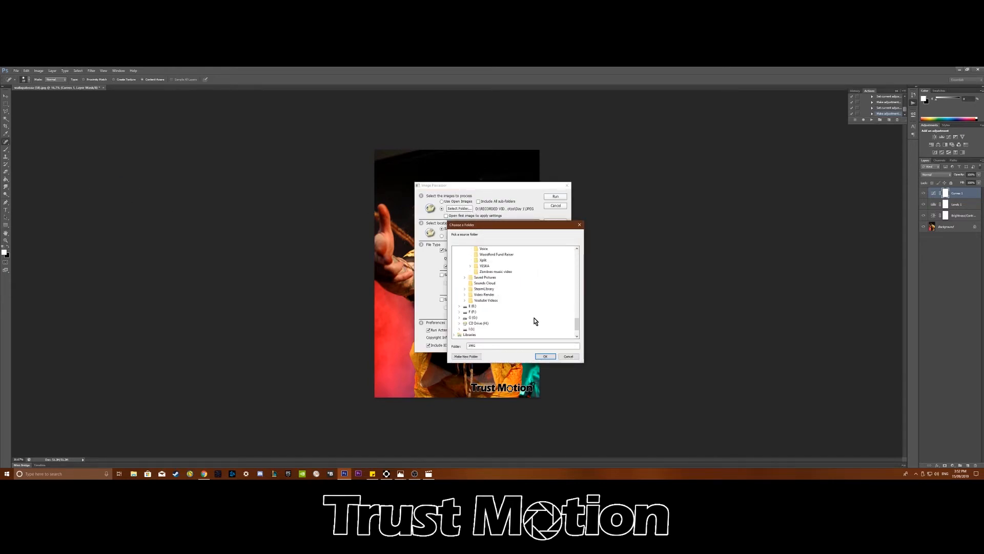
scroll(535, 320, up, 10)
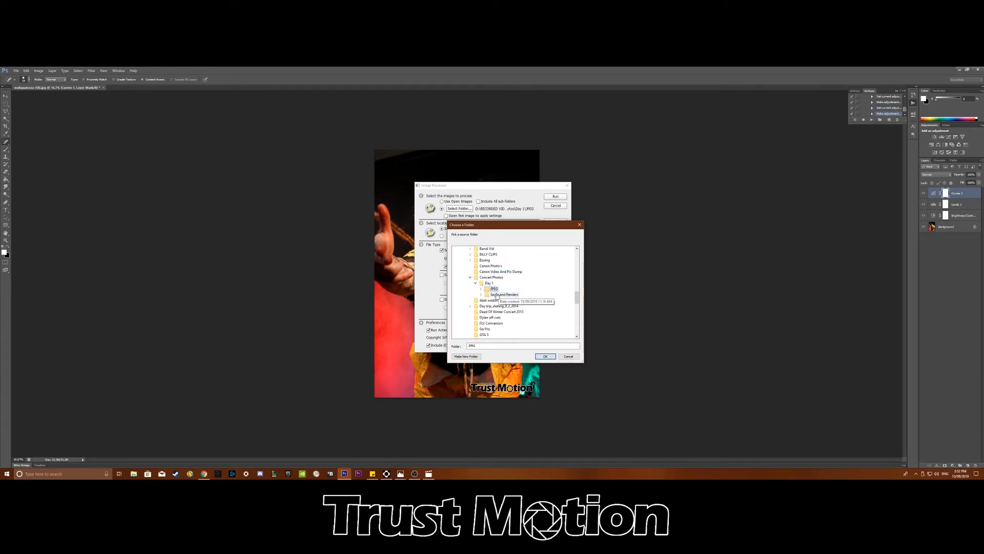
click(493, 291)
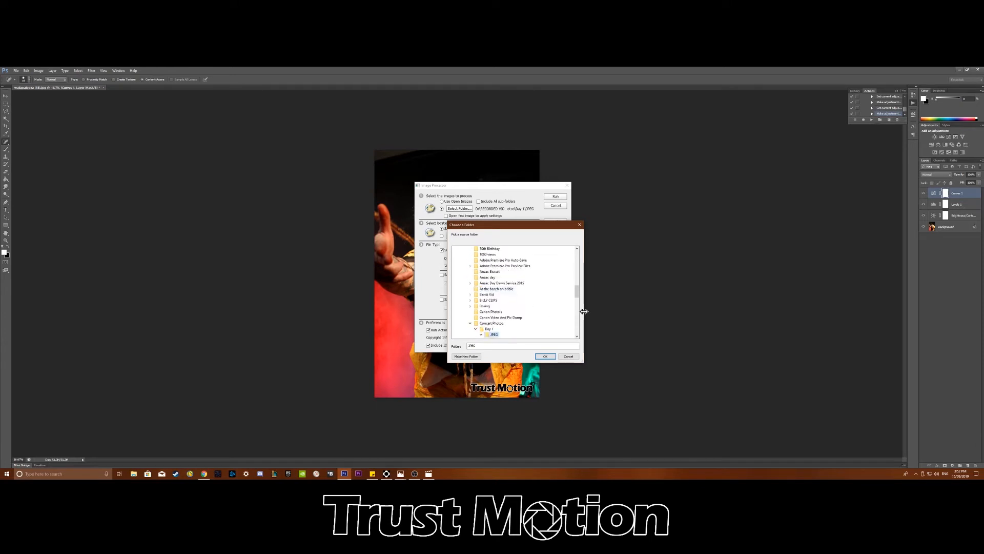
click(544, 357)
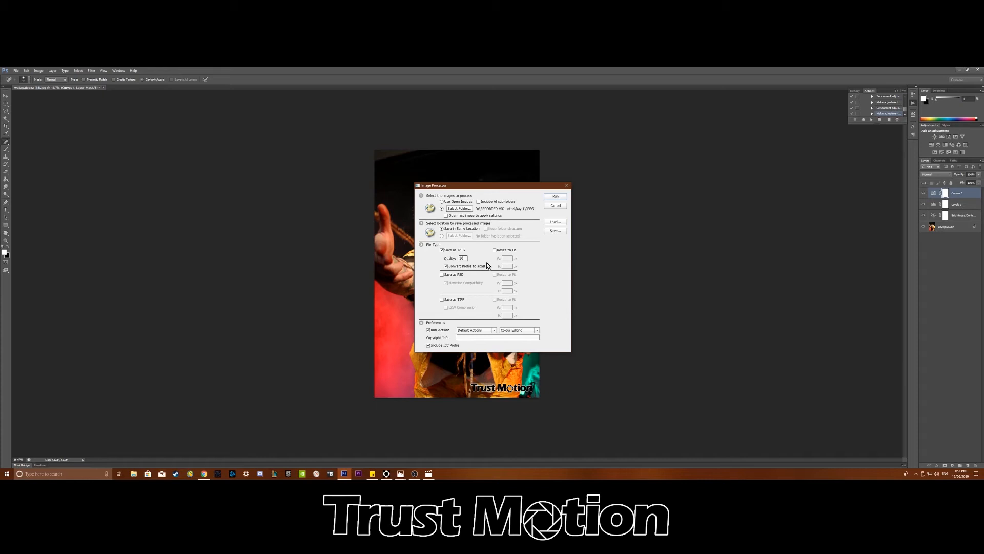
Keep the action option enabled with Colour Editing from Default Actions selected, and run the batch on the source folder.
click(429, 331)
click(429, 331)
click(511, 332)
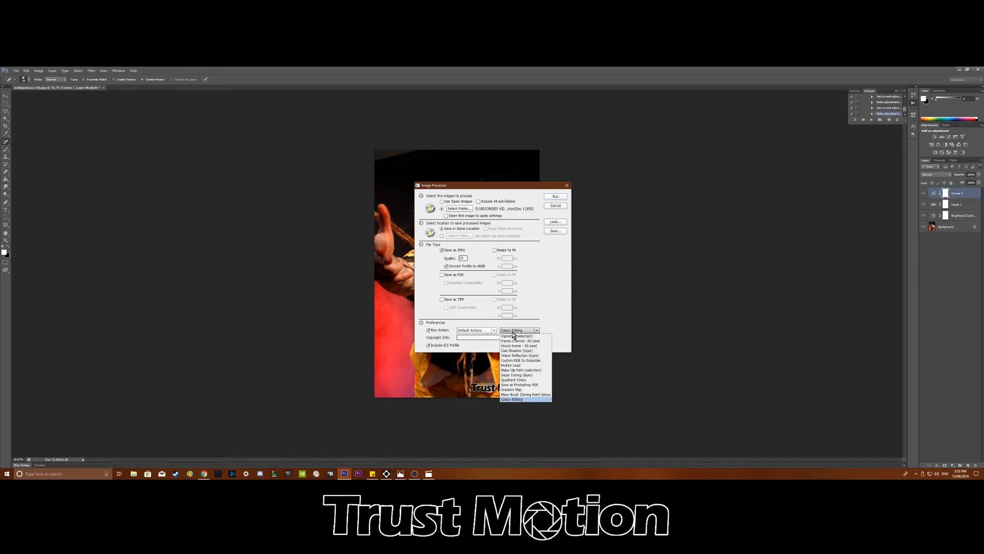
click(514, 330)
click(514, 330)
click(522, 398)
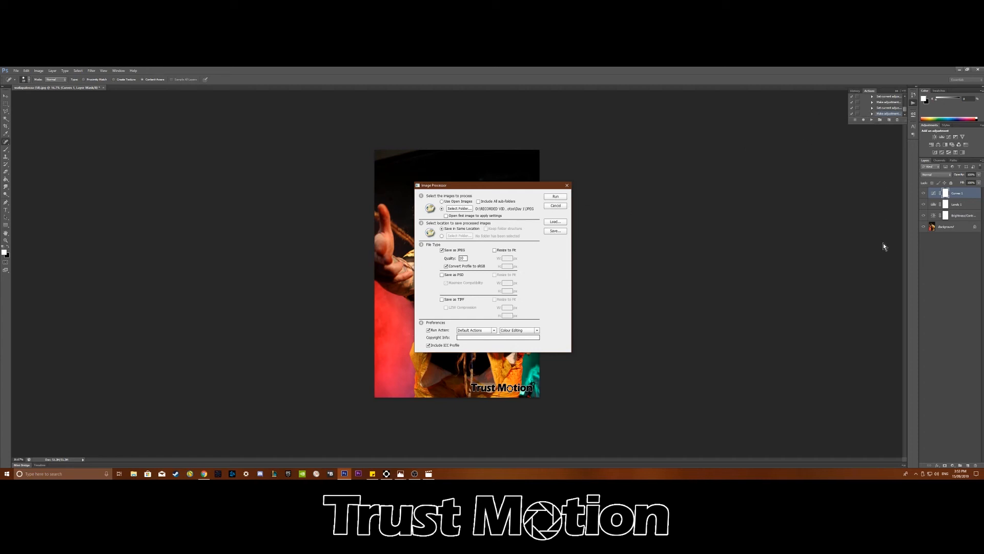
click(556, 196)
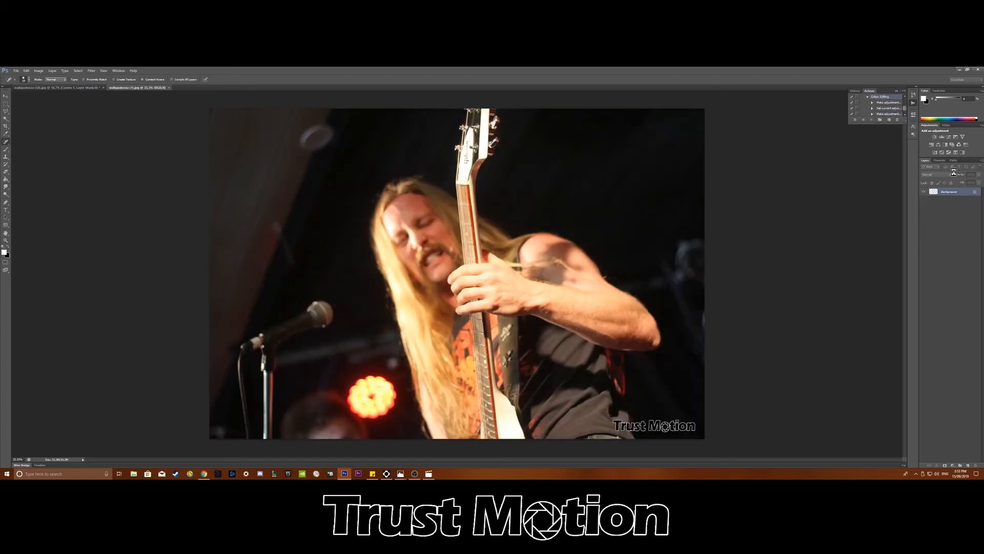